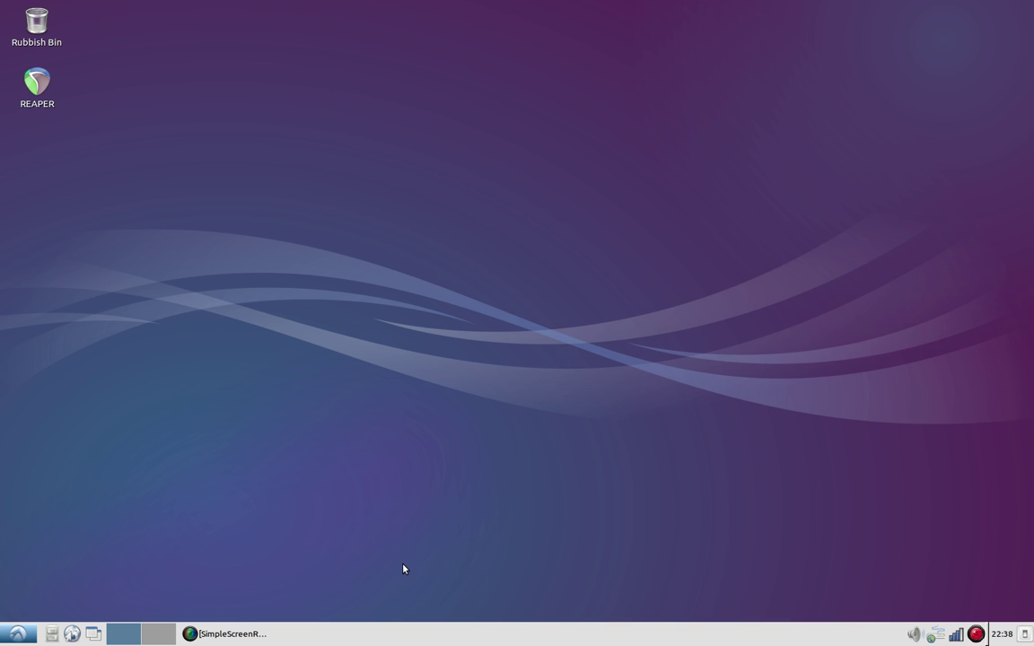
click(18, 634)
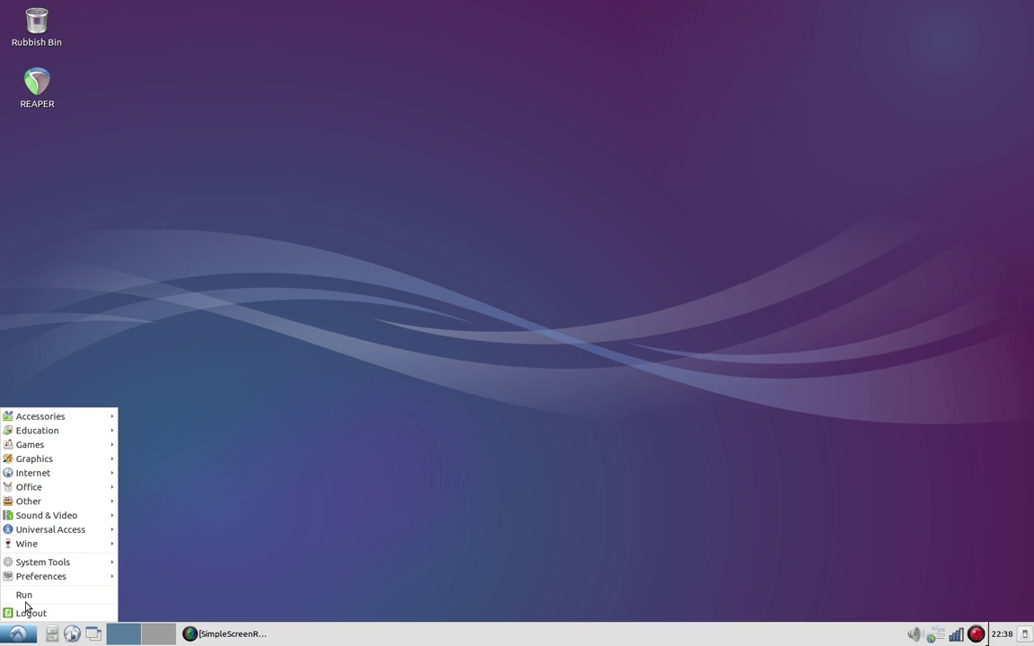
click(24, 595)
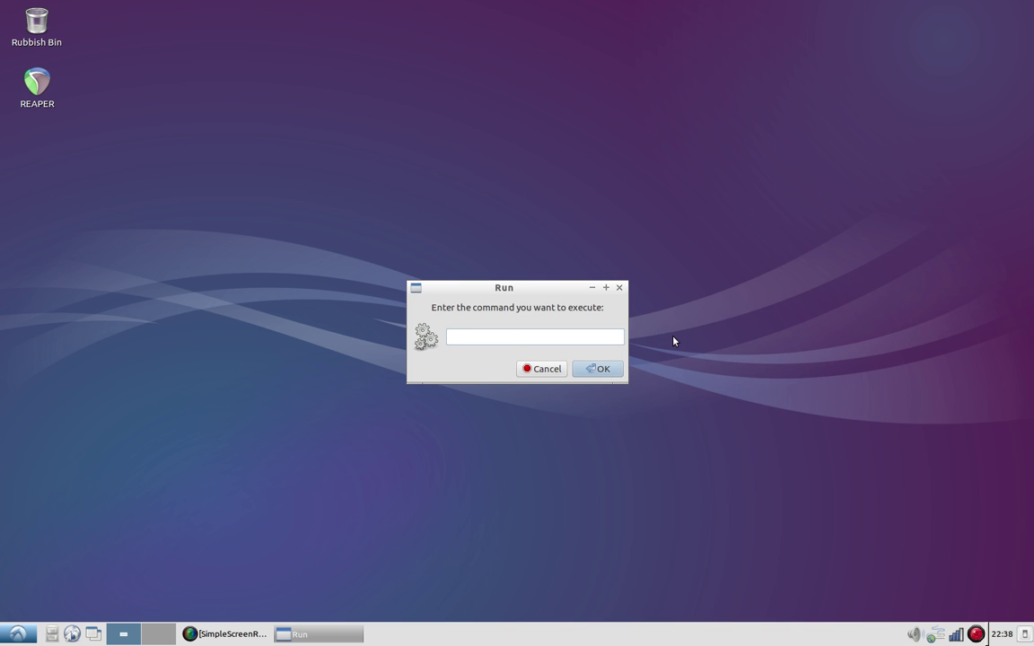
click(539, 369)
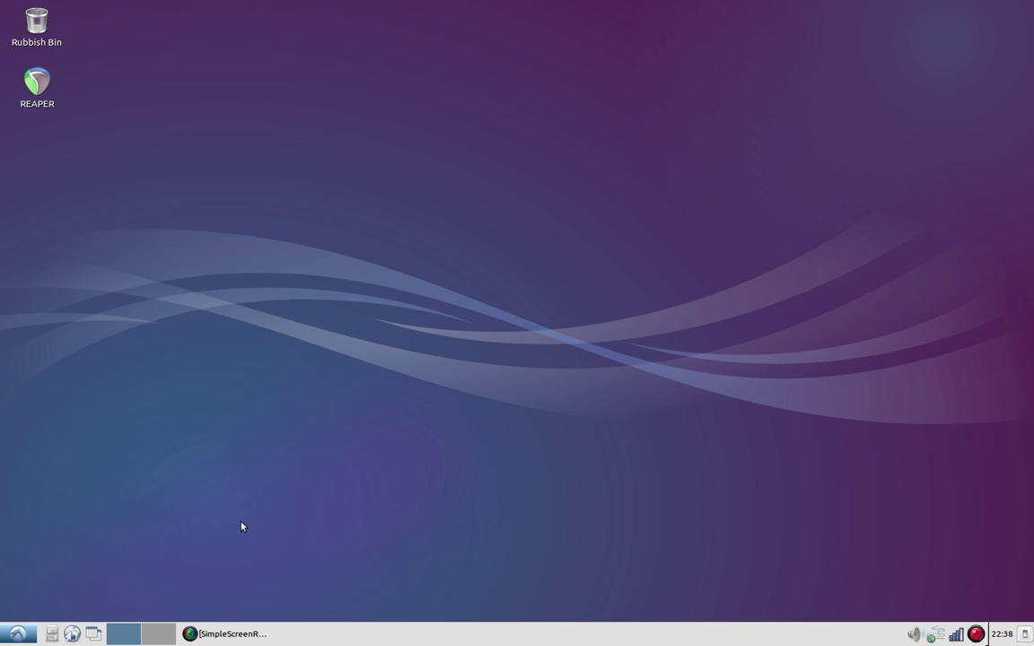
click(50, 635)
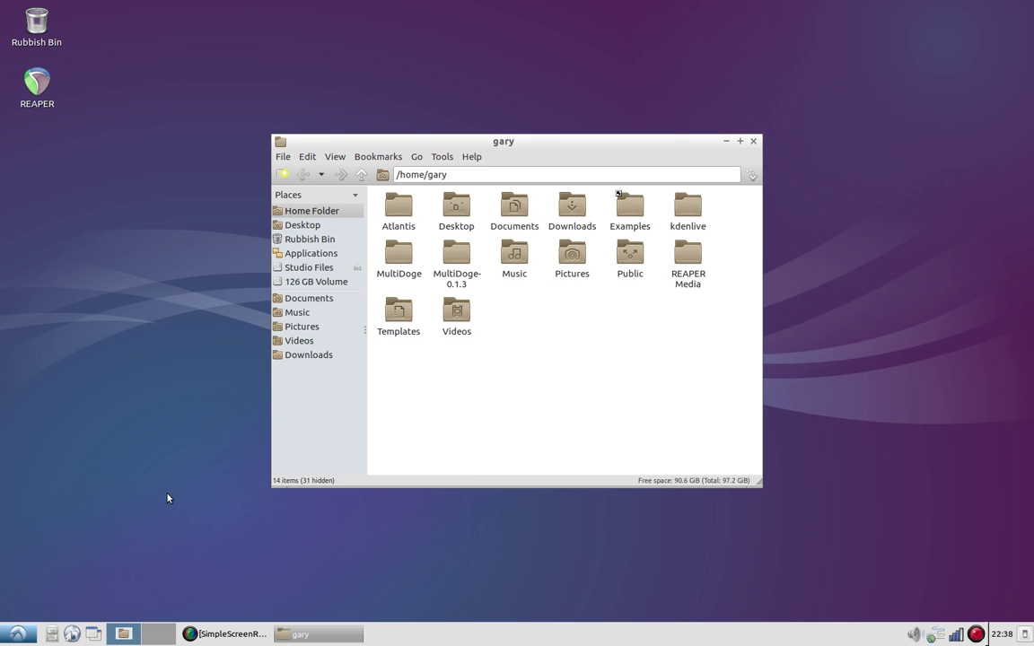
drag(400, 434, 715, 385)
click(754, 142)
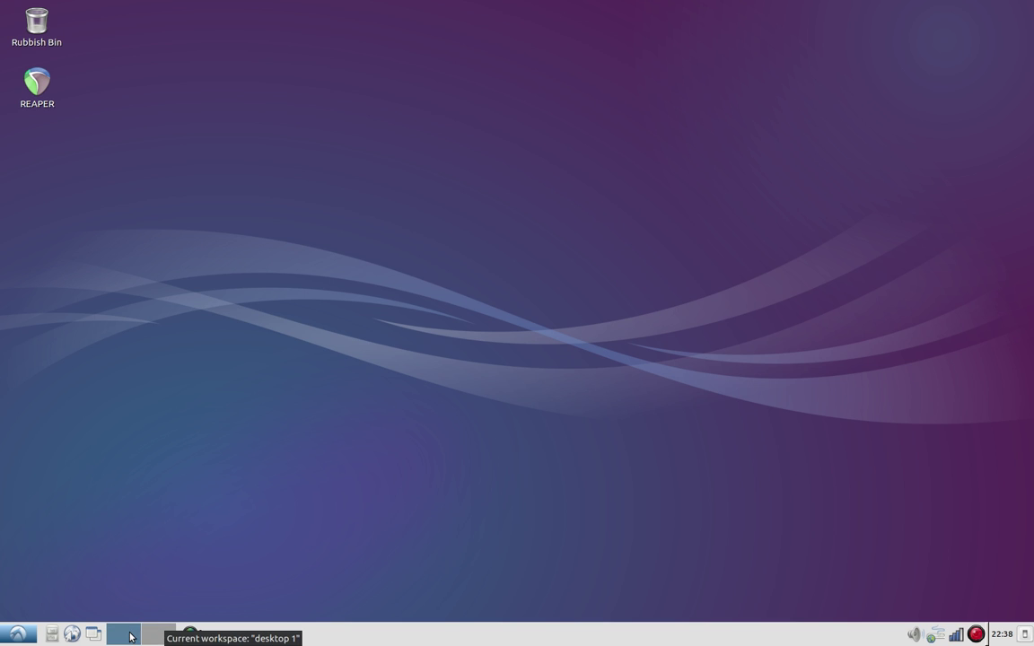
- Switch to the second workspace and back, then show and hide the volume control
click(156, 638)
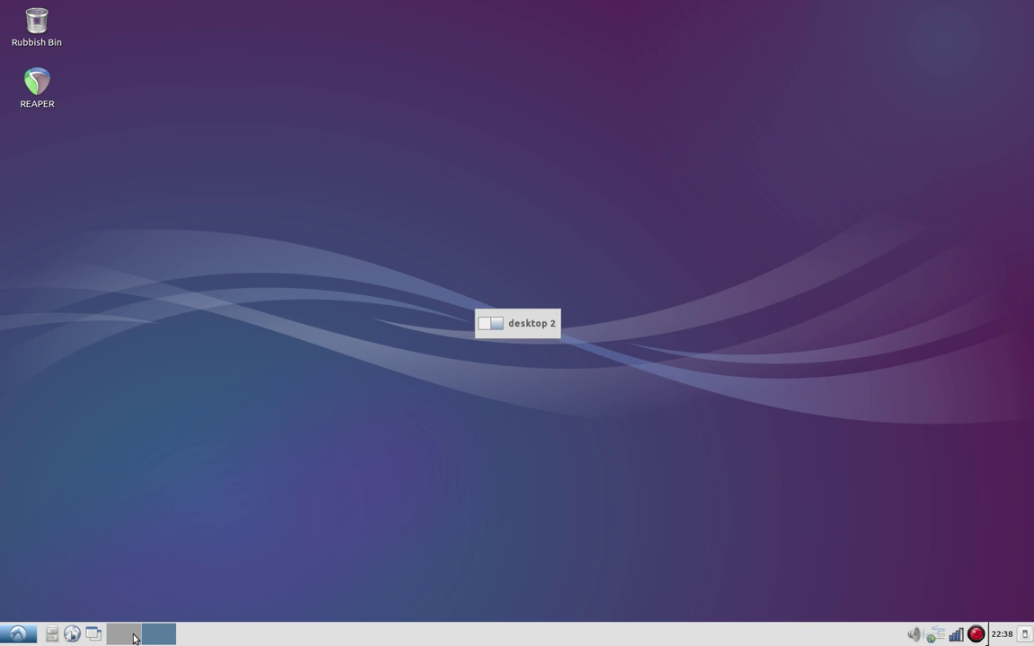
click(131, 638)
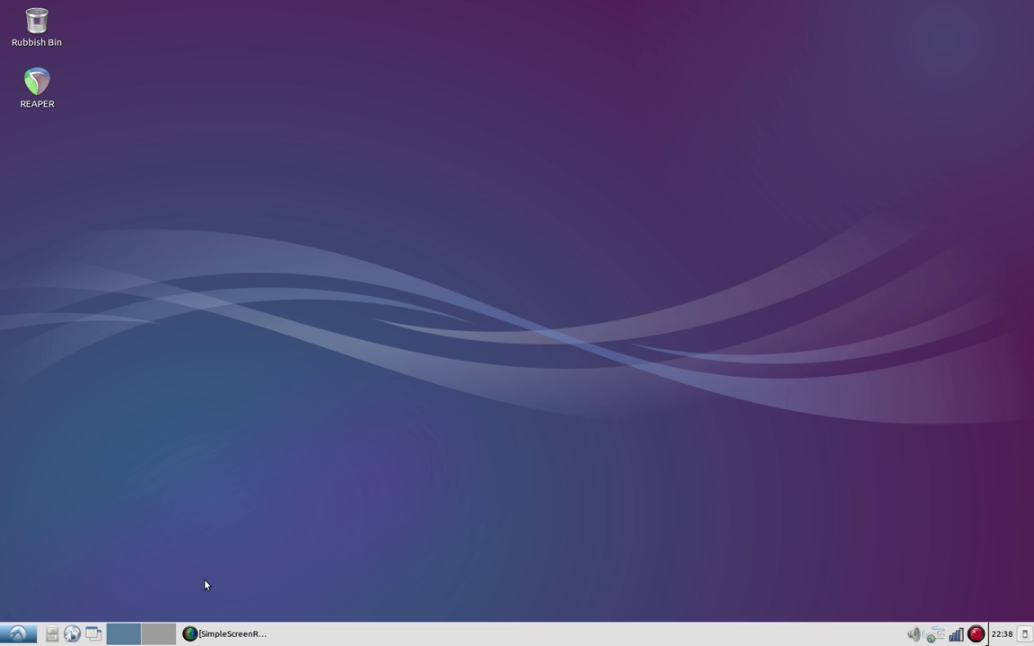
click(913, 633)
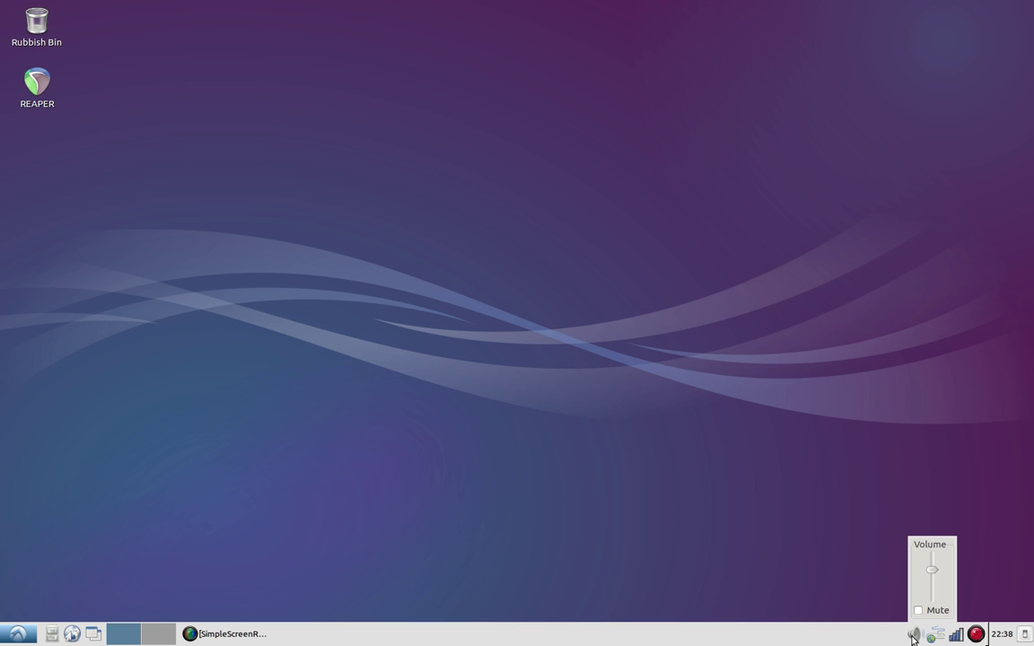
click(913, 634)
- Preview the keyboard layout choices and the current month's calendar, closing each again
click(931, 635)
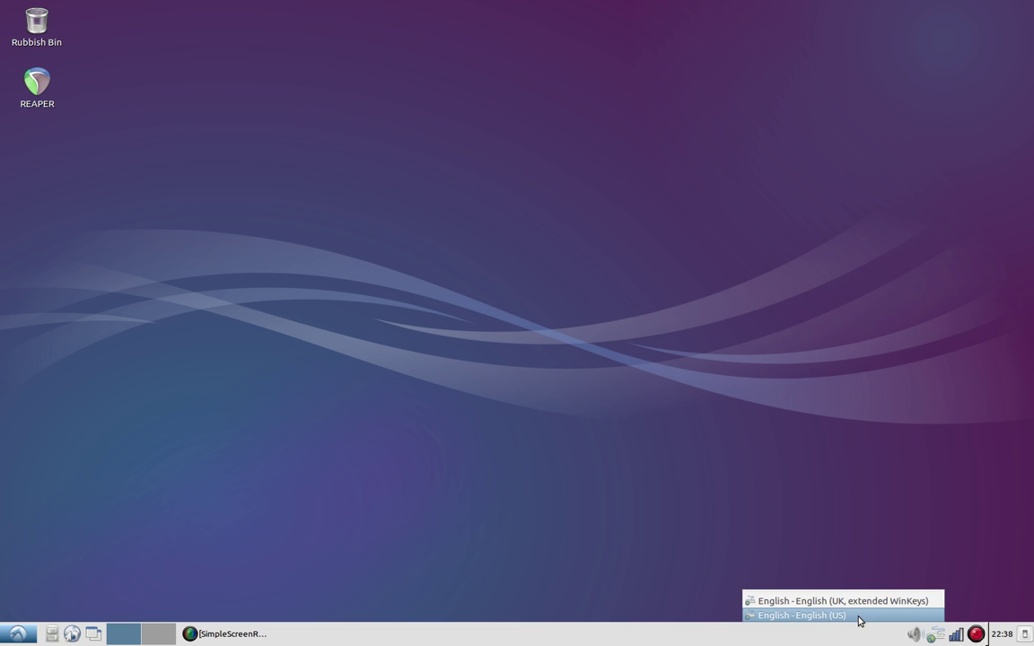
click(936, 637)
mouse_move(953, 635)
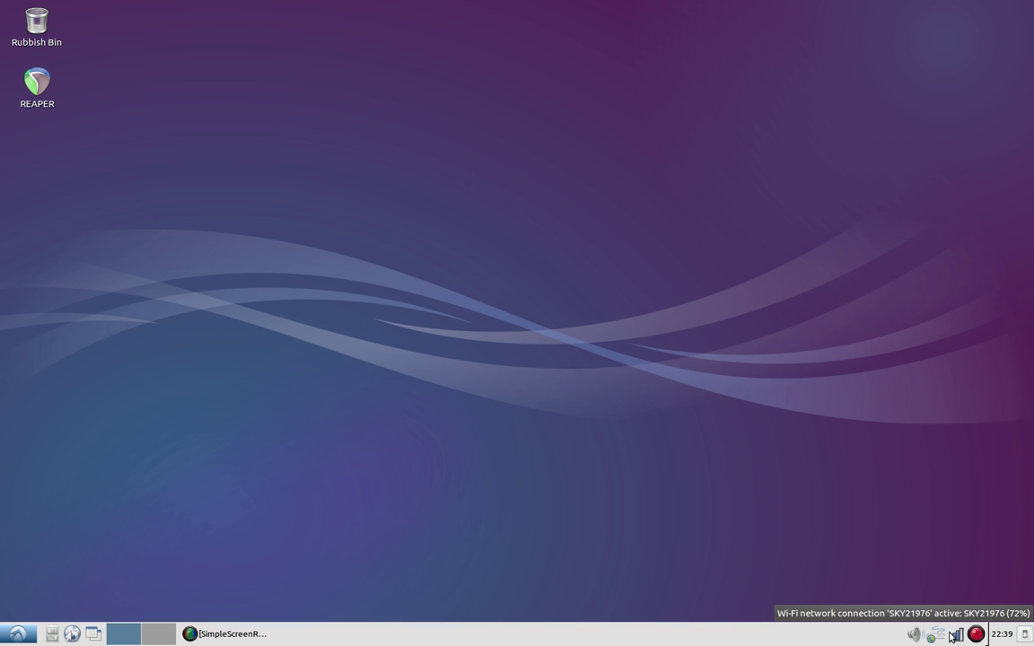
click(1001, 633)
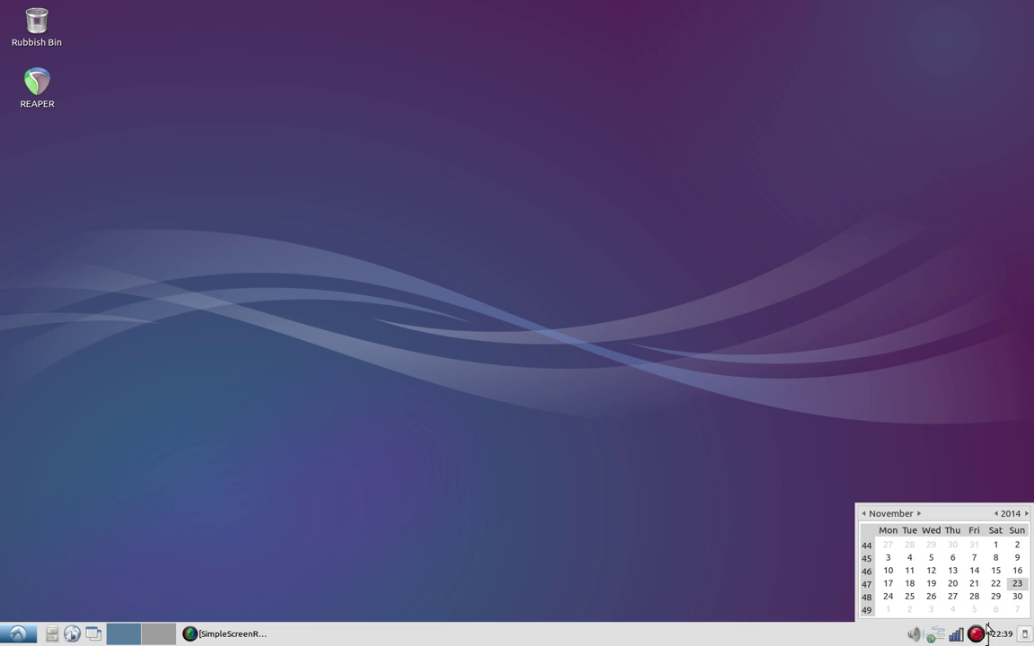
click(1000, 633)
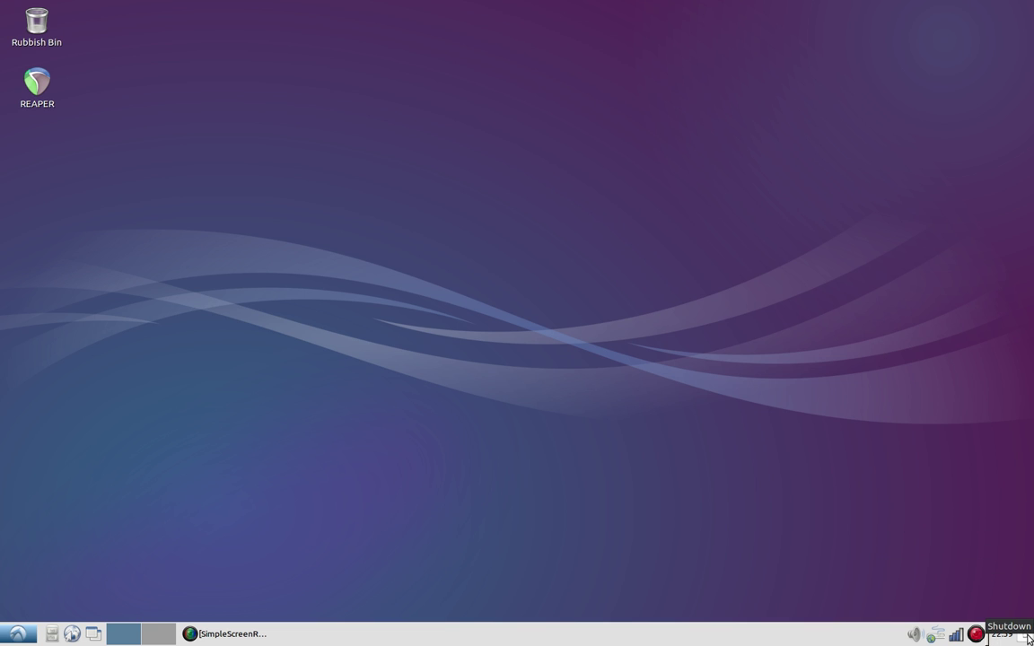
- Open Panel Settings from the taskbar's context menu, leaving the icon size unchanged at 30
right_click(581, 633)
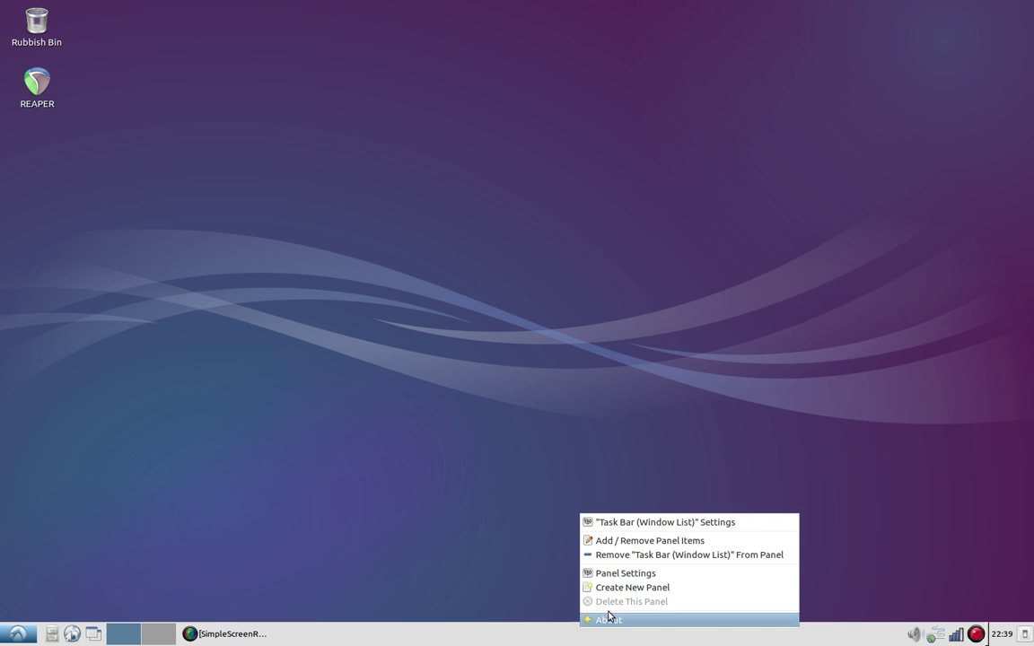
click(621, 574)
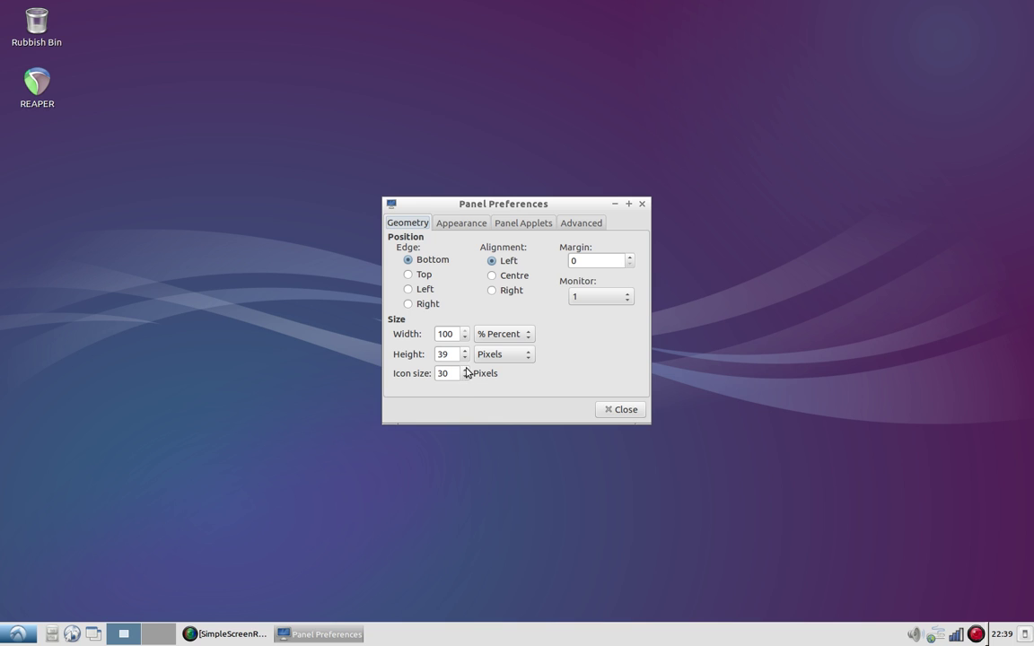
double_click(453, 372)
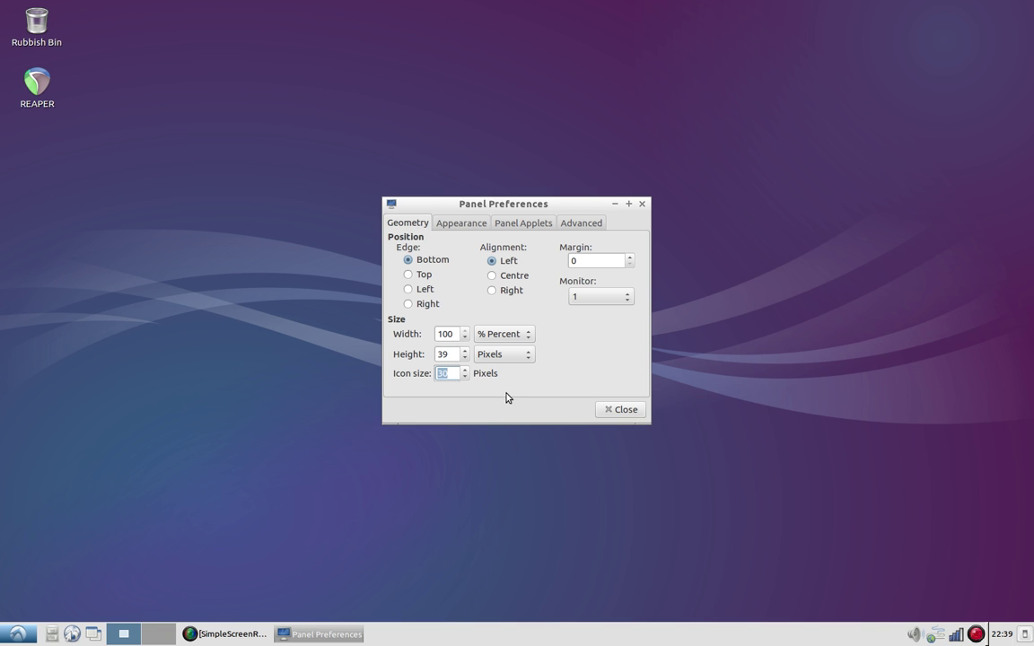
key(End)
- Try a solid colour panel background without picking a colour, then use the image background instead
click(458, 225)
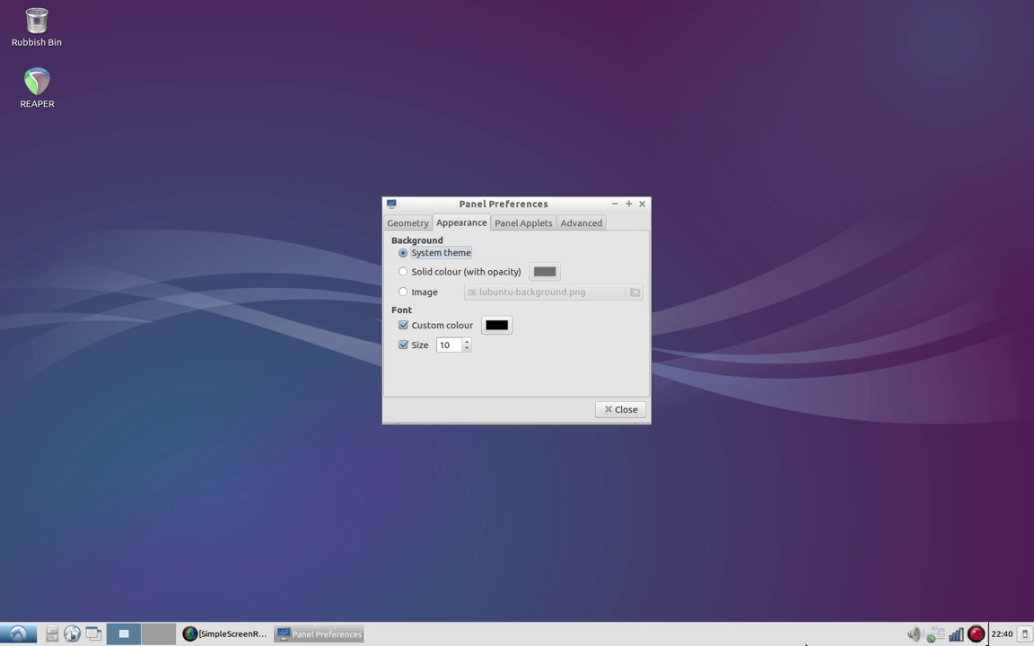
click(403, 272)
click(556, 277)
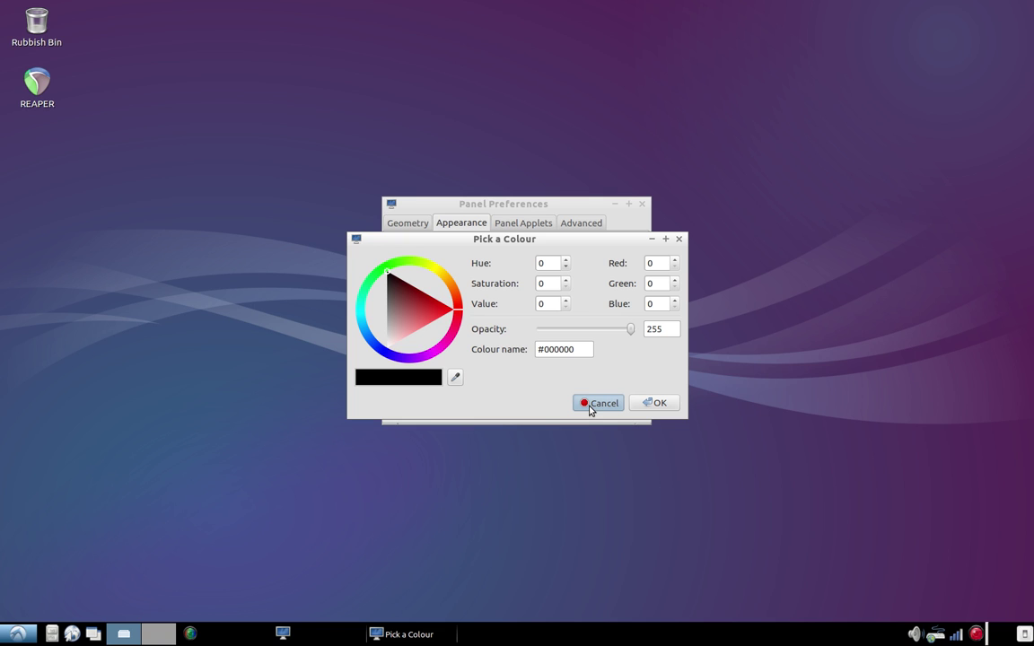
click(591, 409)
click(403, 293)
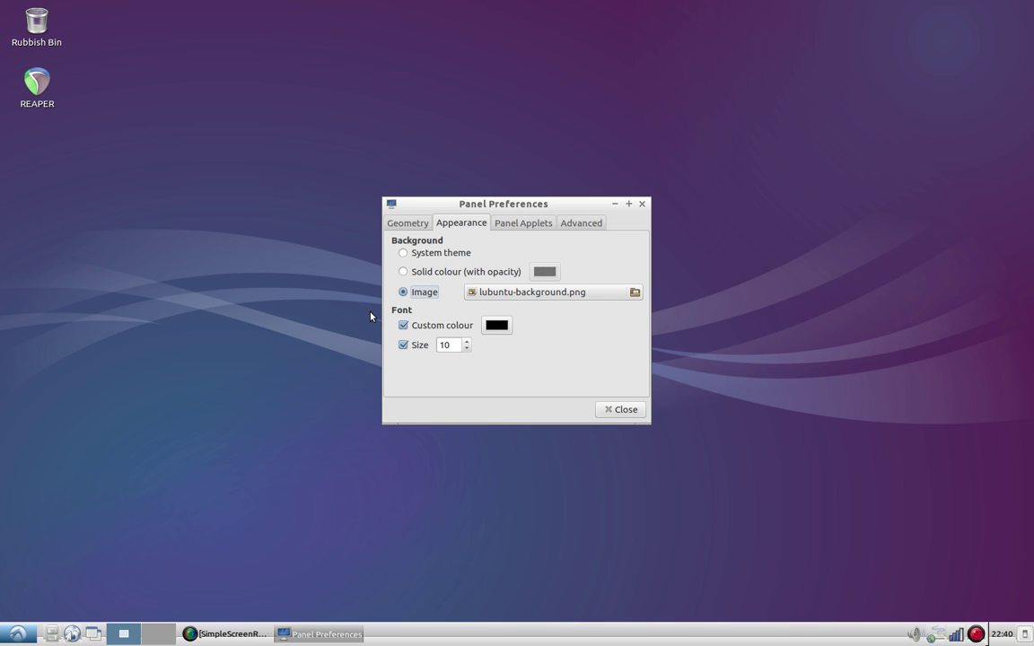
click(523, 224)
click(463, 224)
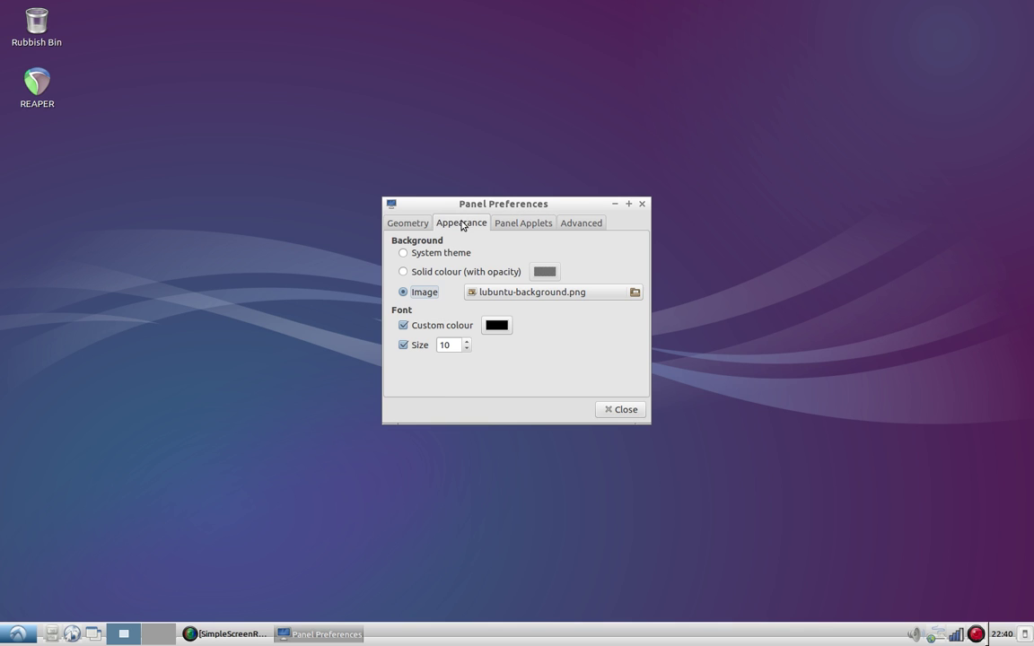
- Switch the panel background back to the system theme and browse the loaded panel applets
click(403, 253)
click(523, 224)
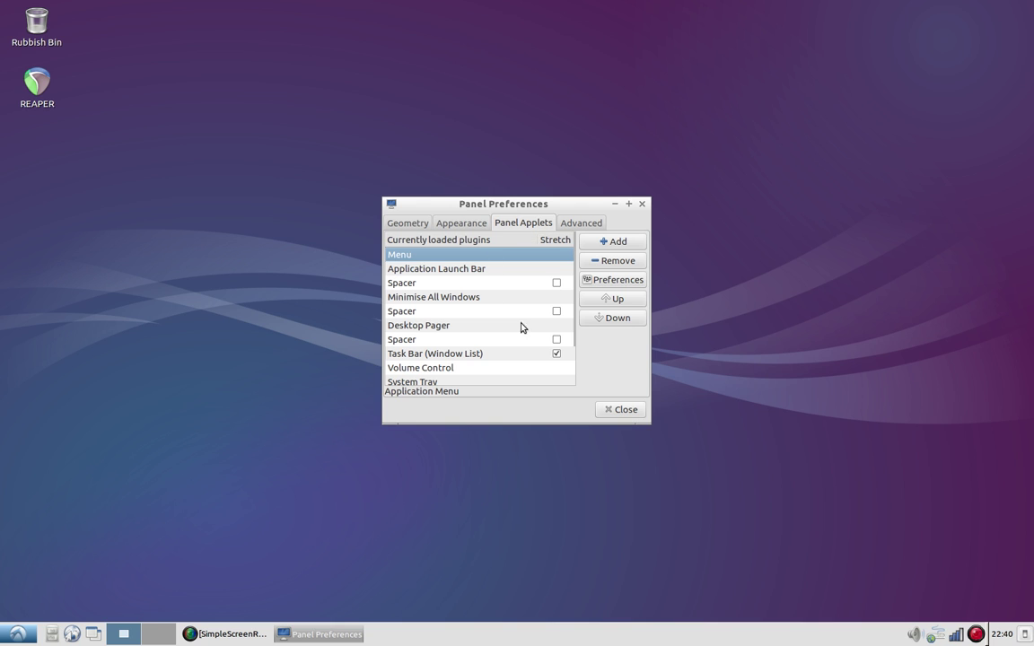
scroll(528, 359, down, 2)
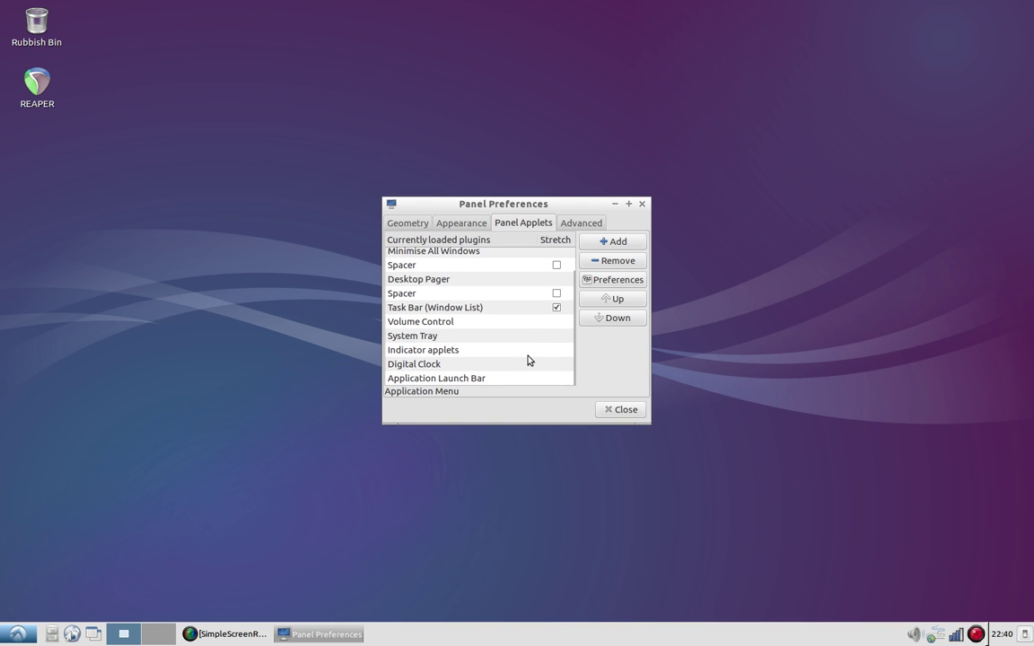
scroll(518, 360, up, 2)
- Browse the add-applet list, dismiss it without adding anything, and view the Advanced settings
click(592, 243)
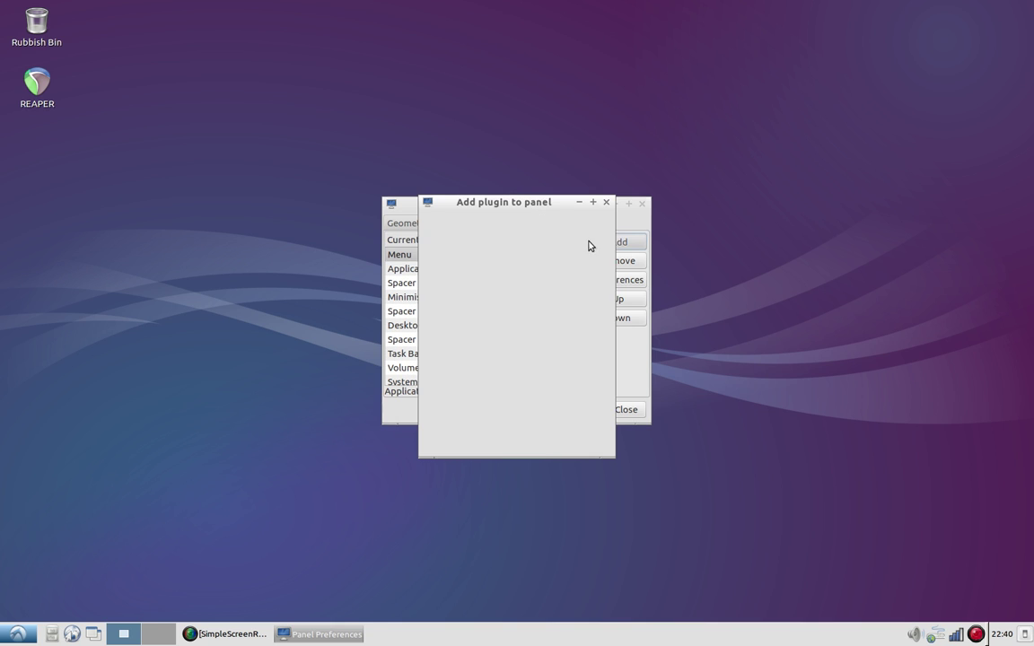
scroll(540, 301, down, 3)
scroll(540, 300, down, 1)
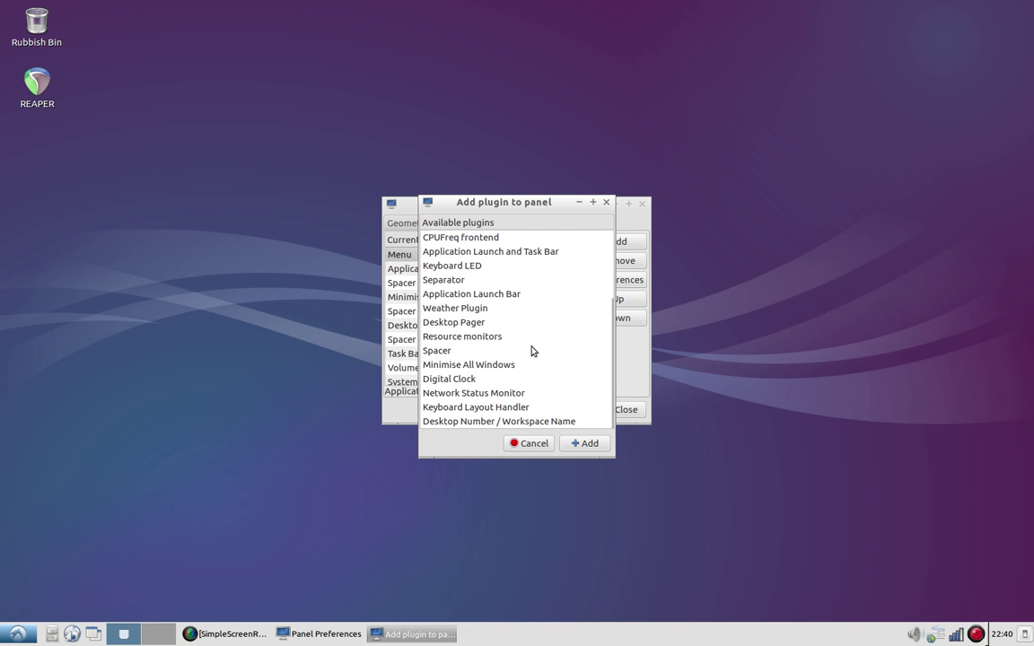
scroll(528, 386, up, 3)
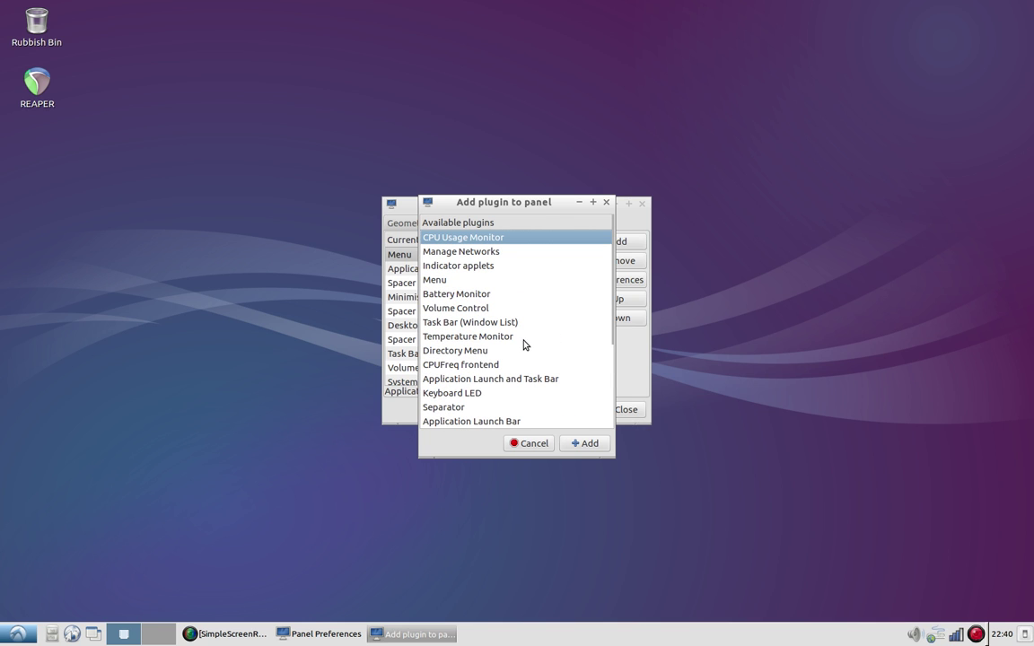
click(480, 267)
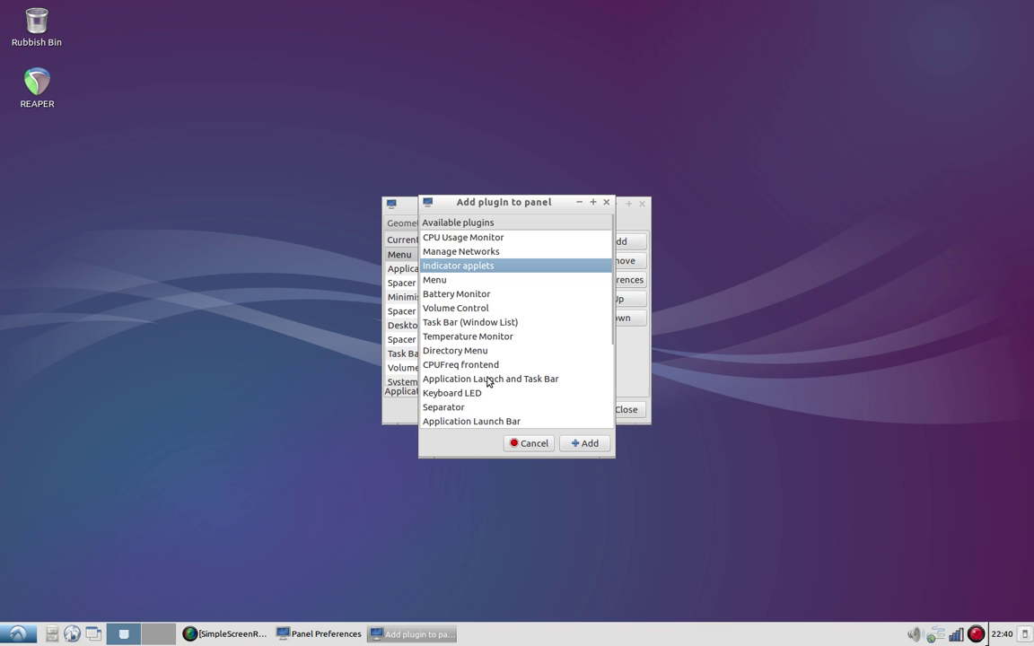
click(527, 443)
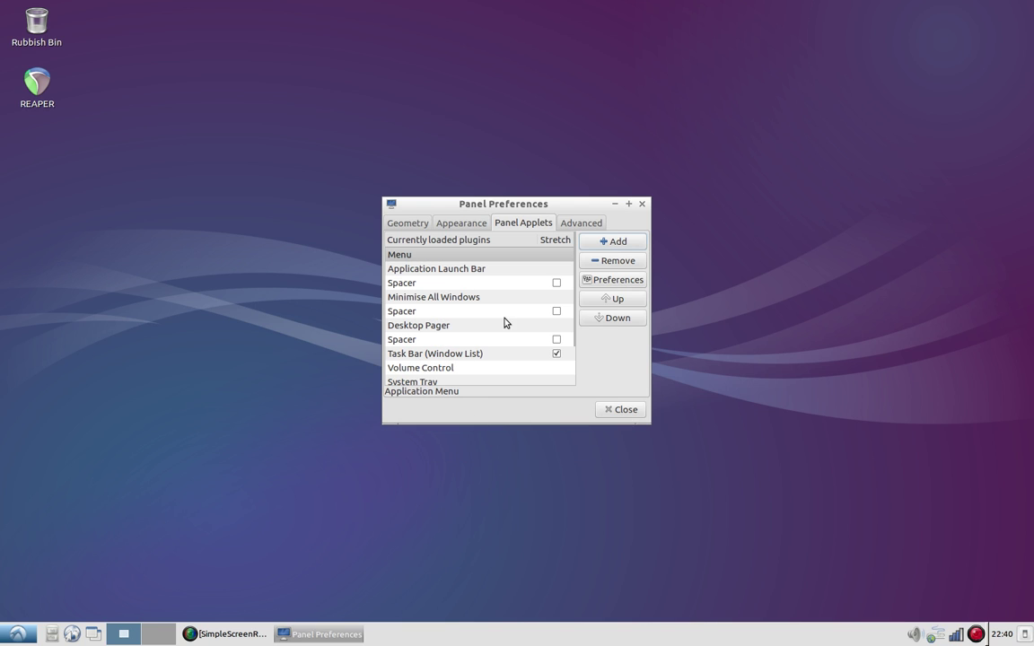
click(582, 224)
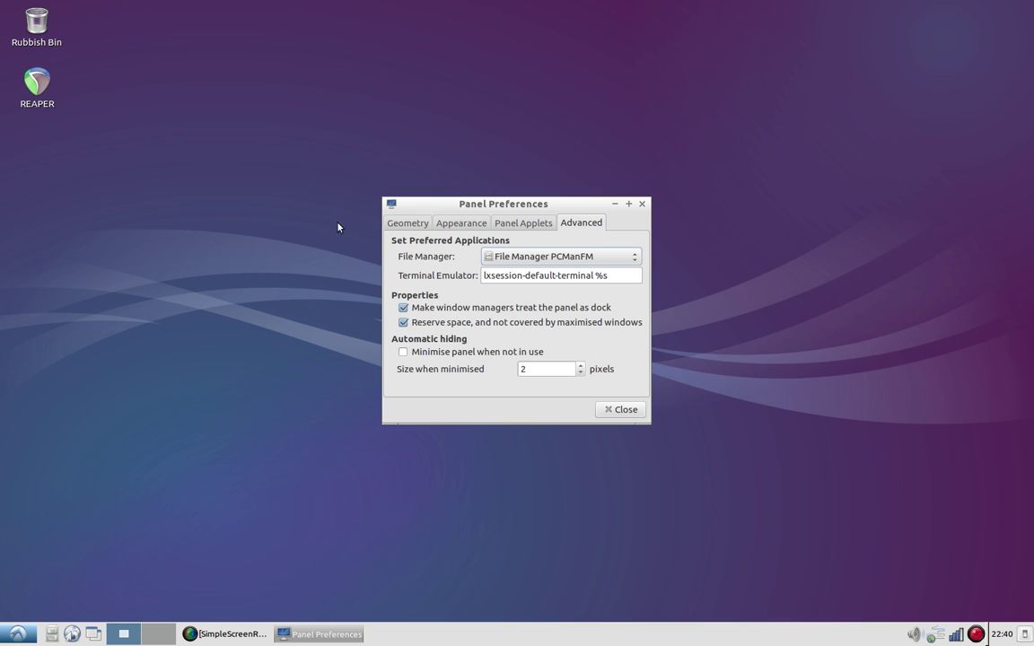
- Keep PCManFM as file manager, toggle panel auto-hiding on then off, and close Panel Preferences
click(517, 260)
click(518, 260)
mouse_move(613, 275)
mouse_down()
mouse_move(510, 275)
mouse_move(422, 247)
mouse_move(615, 269)
mouse_up()
click(403, 352)
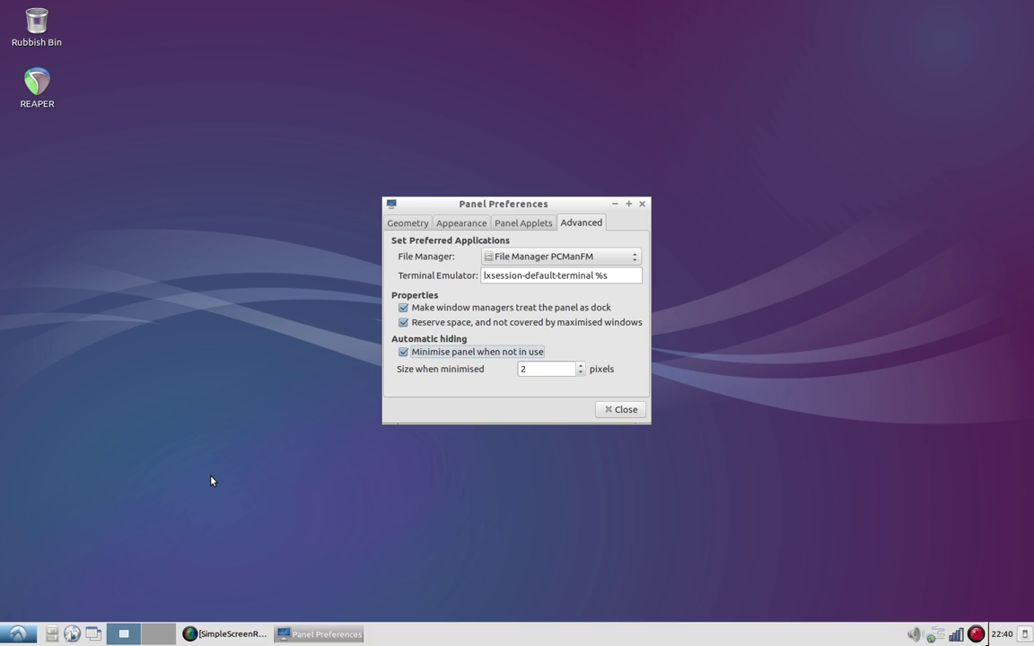
click(403, 351)
click(619, 411)
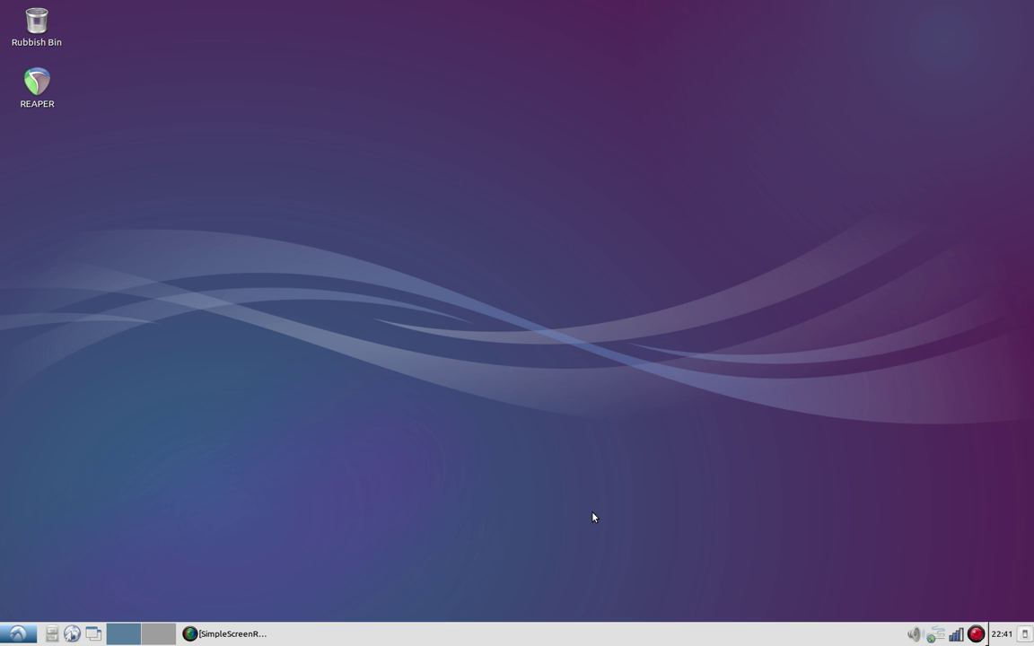
- Restore the SimpleScreenRecorder window and back out of saving, so test2.mkv keeps recording
click(236, 634)
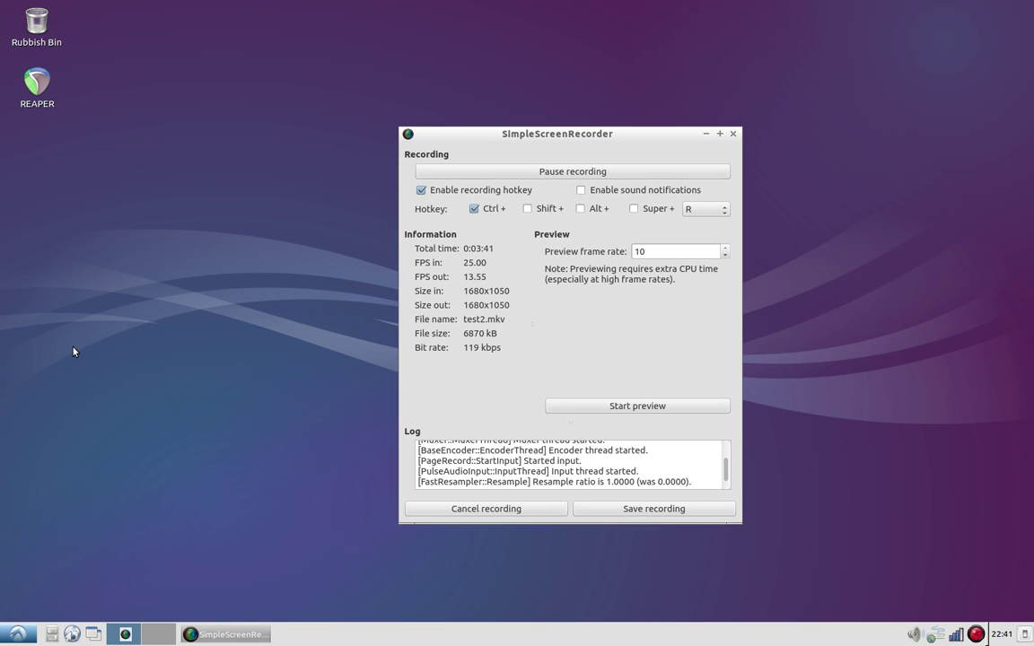
click(625, 513)
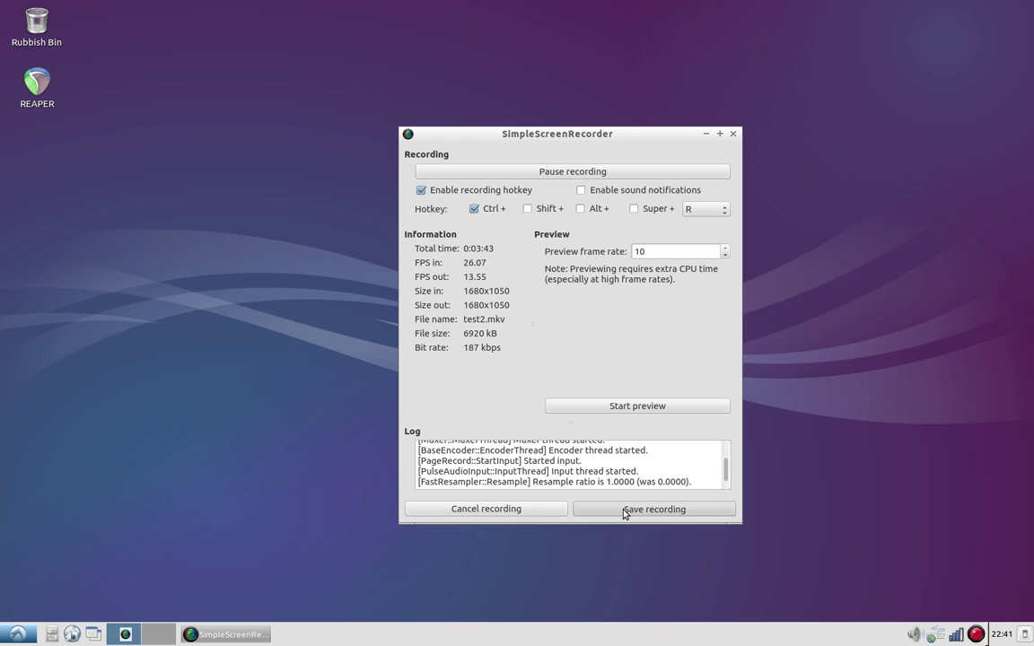
drag(624, 513, 667, 364)
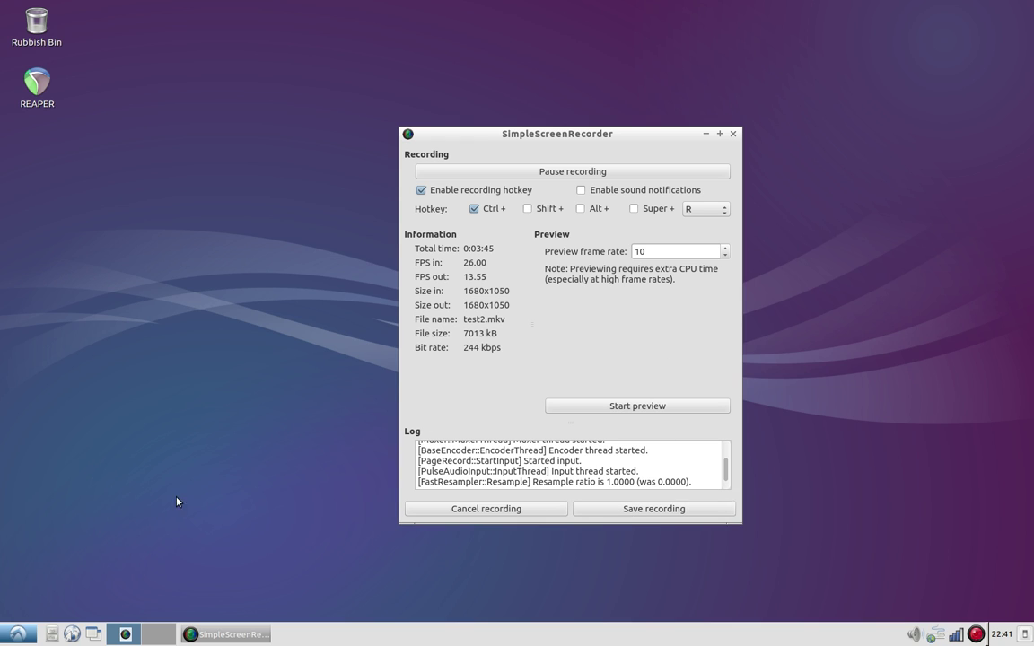